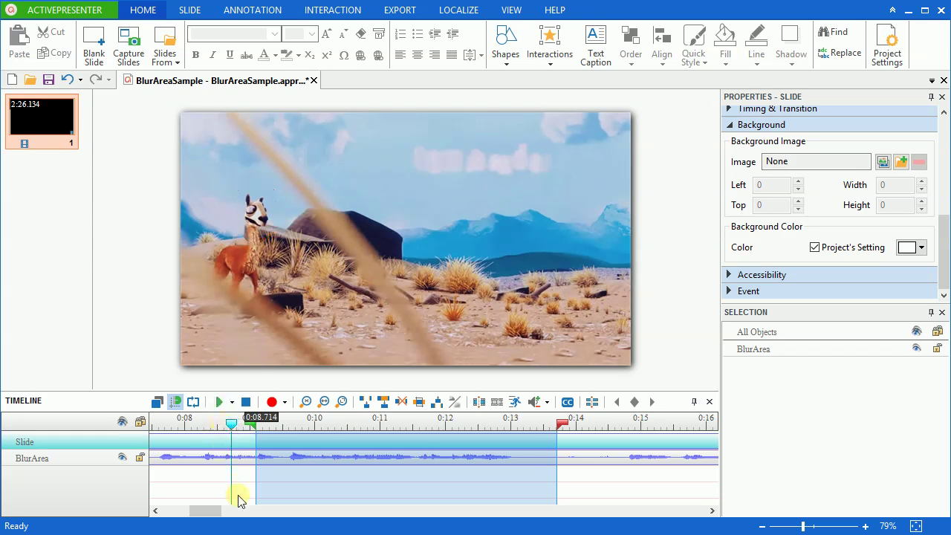
# Preview the video, park the playhead at 0:09.090, and select the llama video track.
pyautogui.click(219, 402)
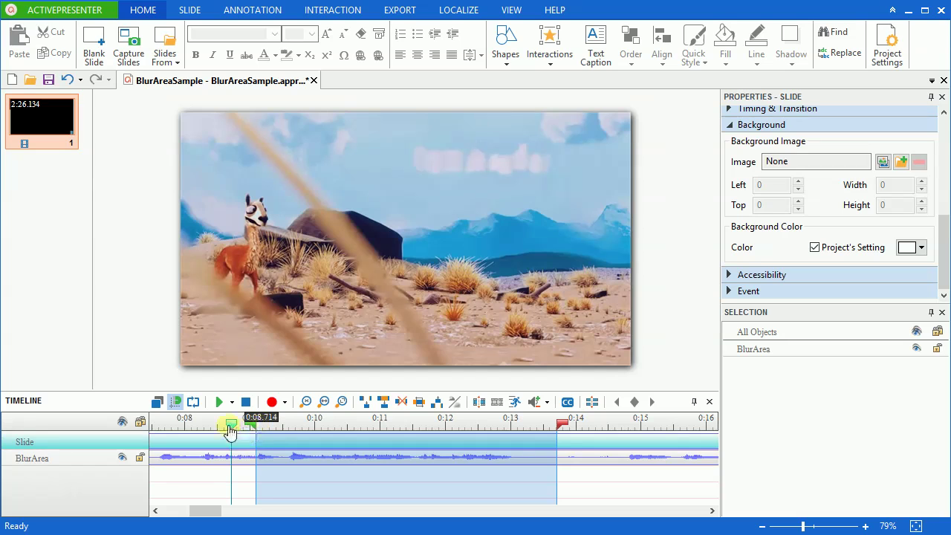
pyautogui.moveTo(231, 429); pyautogui.dragTo(246, 418)
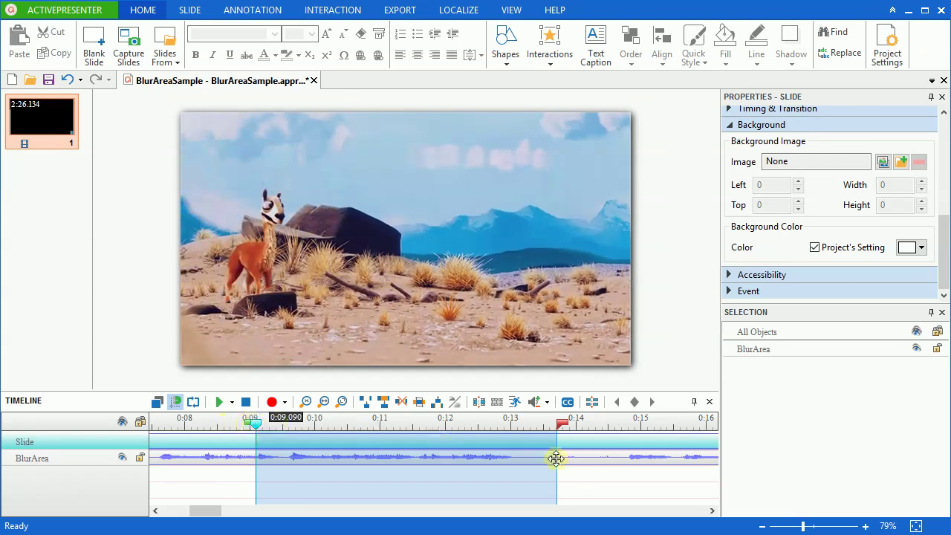
pyautogui.click(603, 463)
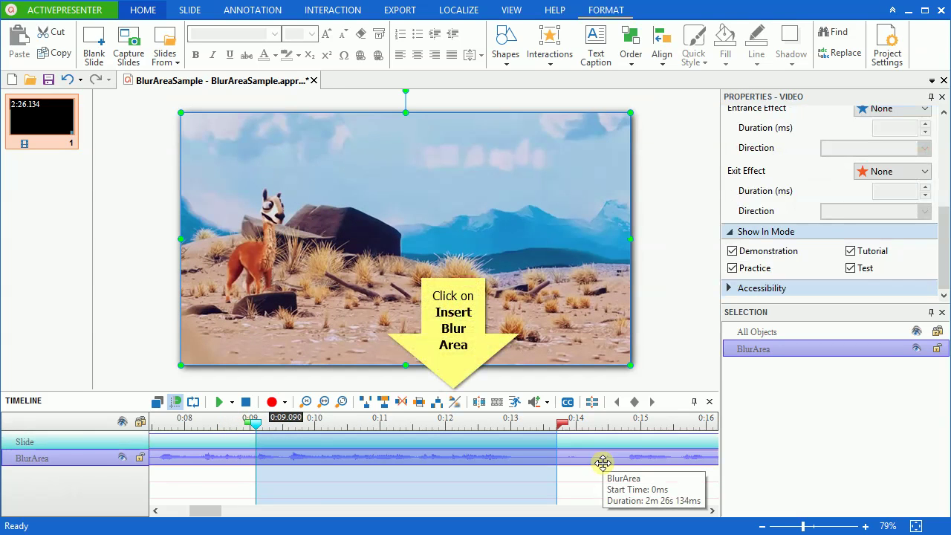
# Insert a blur area lasting 4610 ms starting at 0:09.090.
pyautogui.click(455, 404)
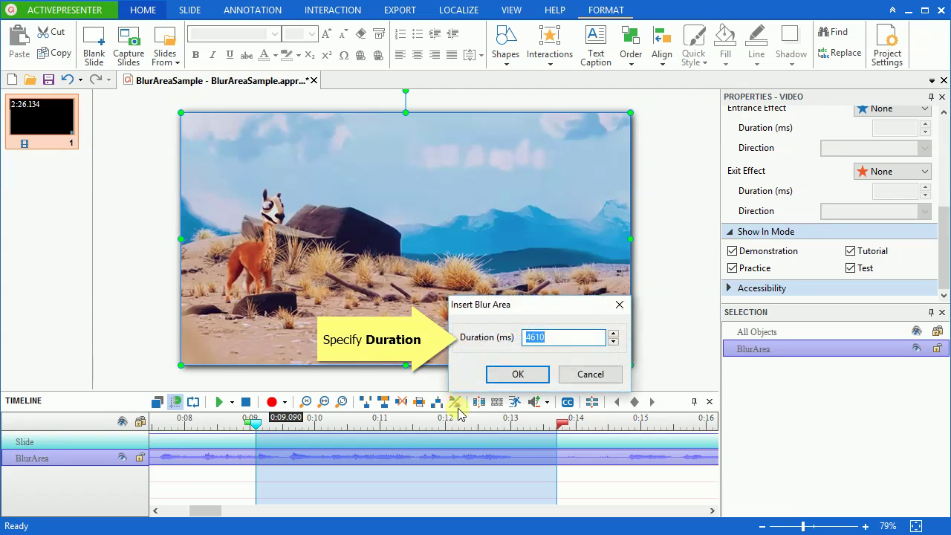
pyautogui.click(521, 376)
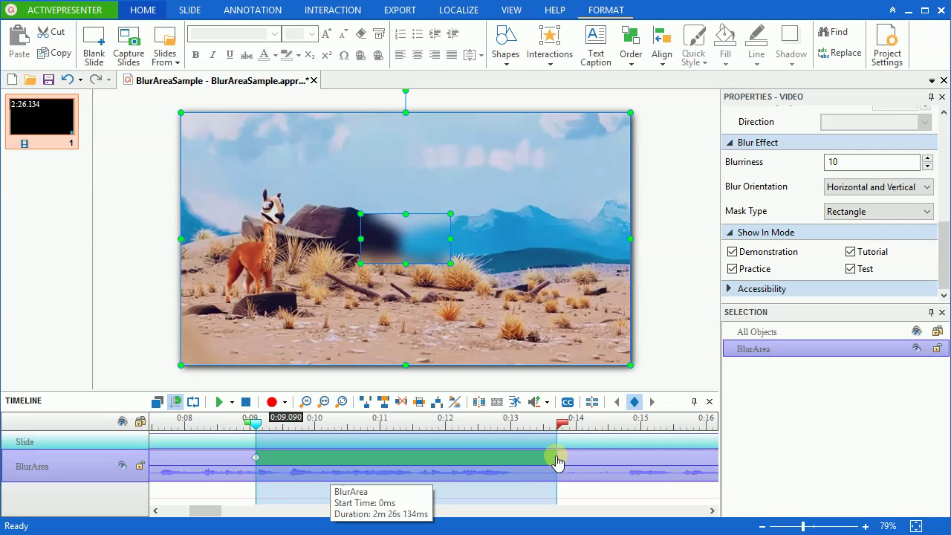
pyautogui.moveTo(558, 463); pyautogui.dragTo(658, 455)
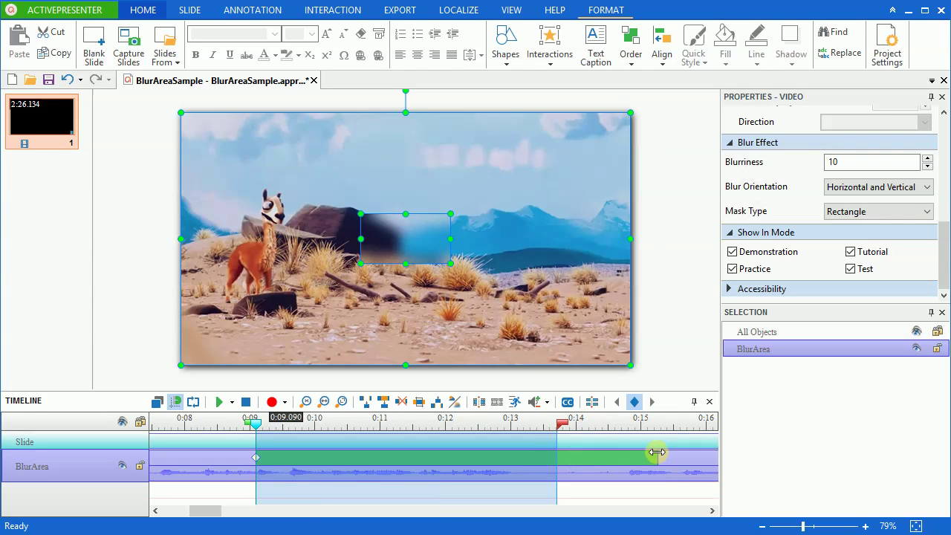
pyautogui.moveTo(655, 452); pyautogui.dragTo(507, 471)
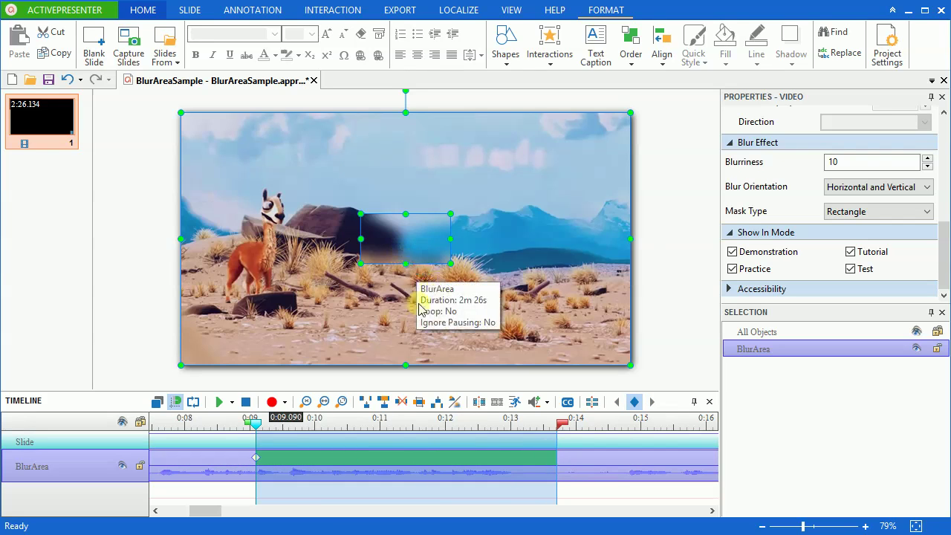
# Place the blur rectangle on the llama's head, narrow it to fit, and scrub ahead to 0:11.607.
pyautogui.moveTo(410, 265); pyautogui.dragTo(307, 225)
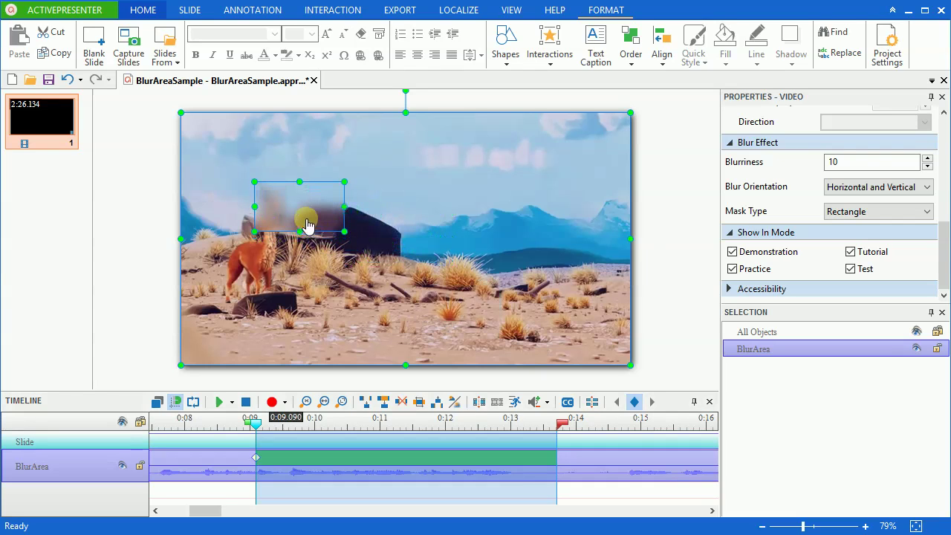
pyautogui.moveTo(343, 231); pyautogui.dragTo(292, 235)
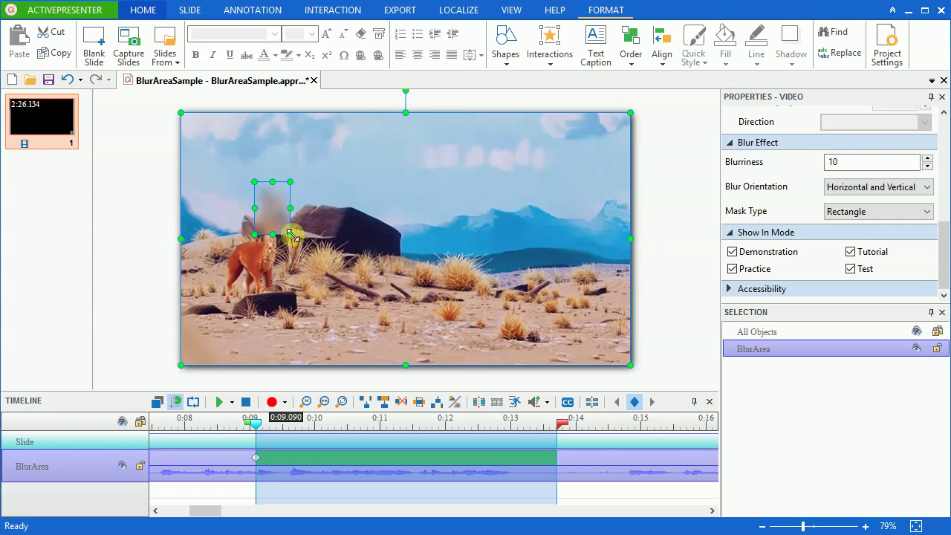
pyautogui.moveTo(256, 422); pyautogui.dragTo(421, 446)
# Reposition the blur over the head at 0:11.607, 0:10.081 and 0:10.377, adding keyframes.
pyautogui.moveTo(261, 218); pyautogui.dragTo(316, 206)
pyautogui.moveTo(420, 424); pyautogui.dragTo(320, 420)
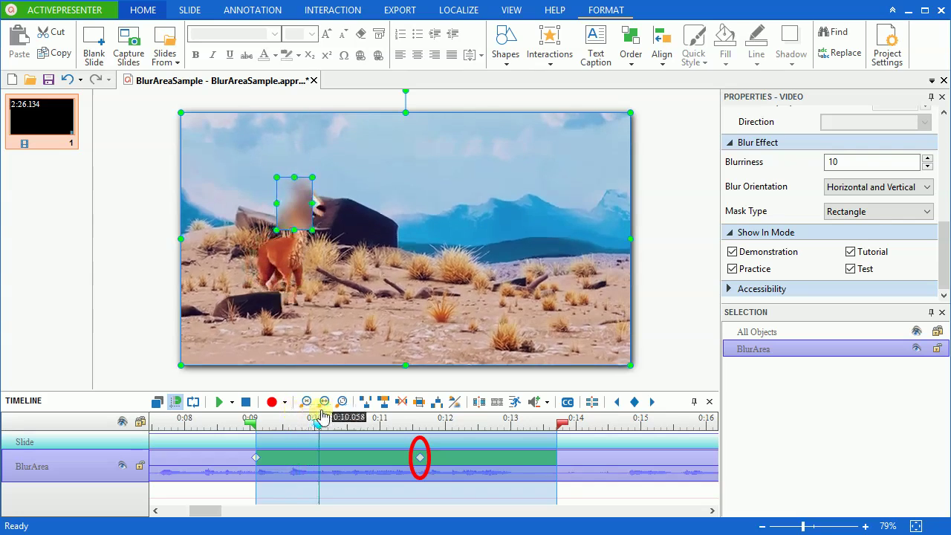
pyautogui.moveTo(306, 215); pyautogui.dragTo(317, 213)
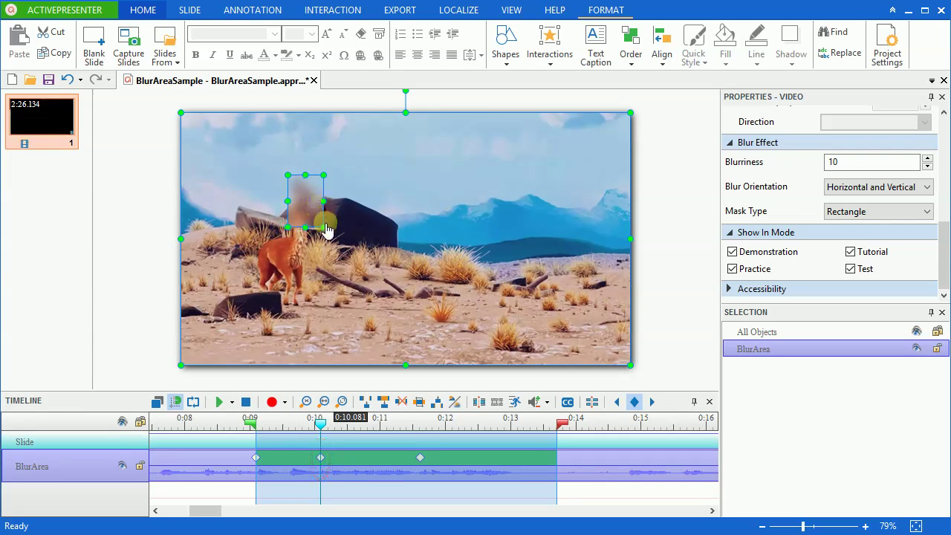
pyautogui.moveTo(336, 231); pyautogui.dragTo(332, 225)
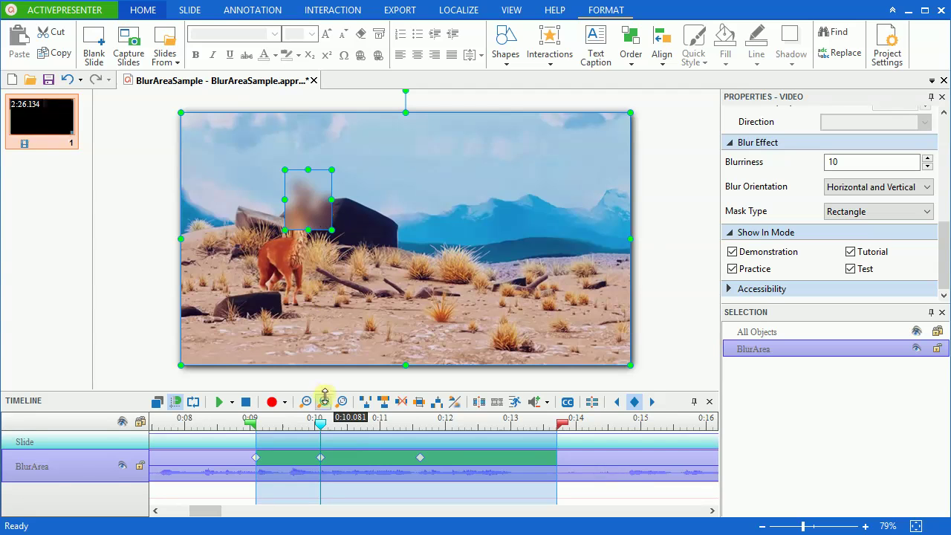
pyautogui.moveTo(321, 425); pyautogui.dragTo(379, 426)
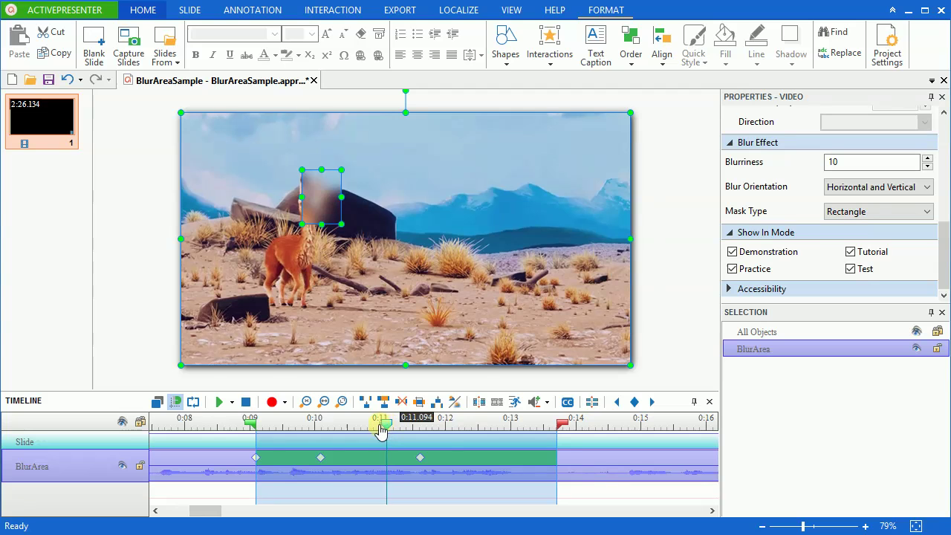
pyautogui.moveTo(315, 213); pyautogui.dragTo(336, 224)
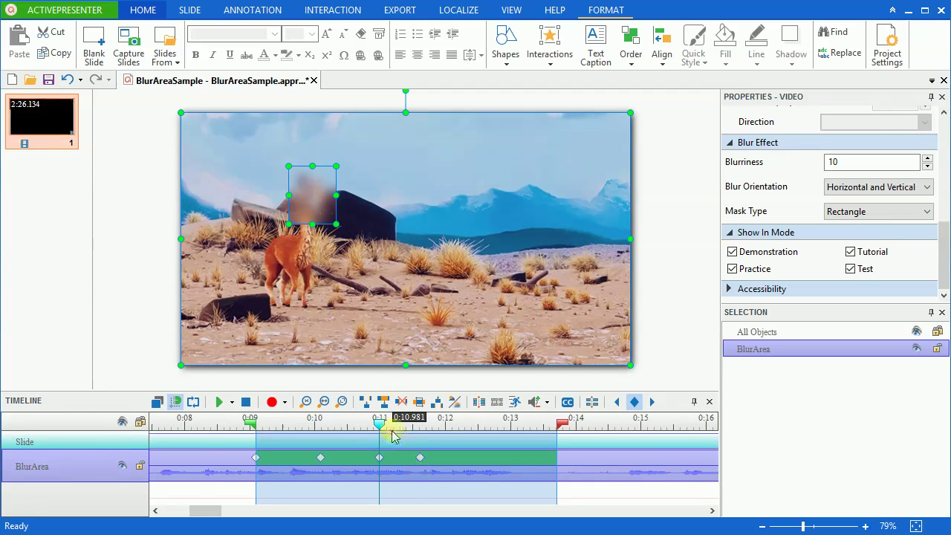
# Enlarge and widen the blur at 0:11.607, then shift it left at 0:11.334.
pyautogui.moveTo(380, 429); pyautogui.dragTo(417, 433)
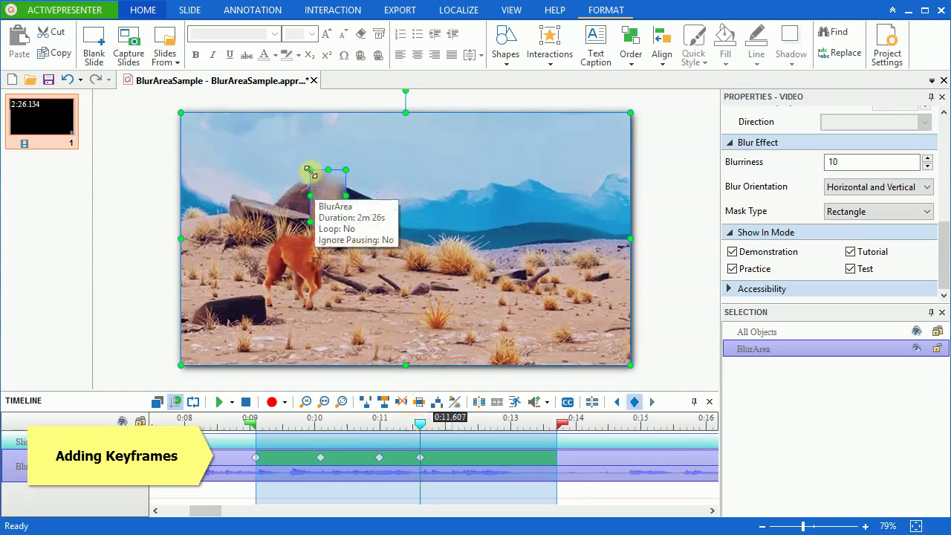
pyautogui.moveTo(311, 170); pyautogui.dragTo(303, 165)
pyautogui.moveTo(346, 221); pyautogui.dragTo(353, 224)
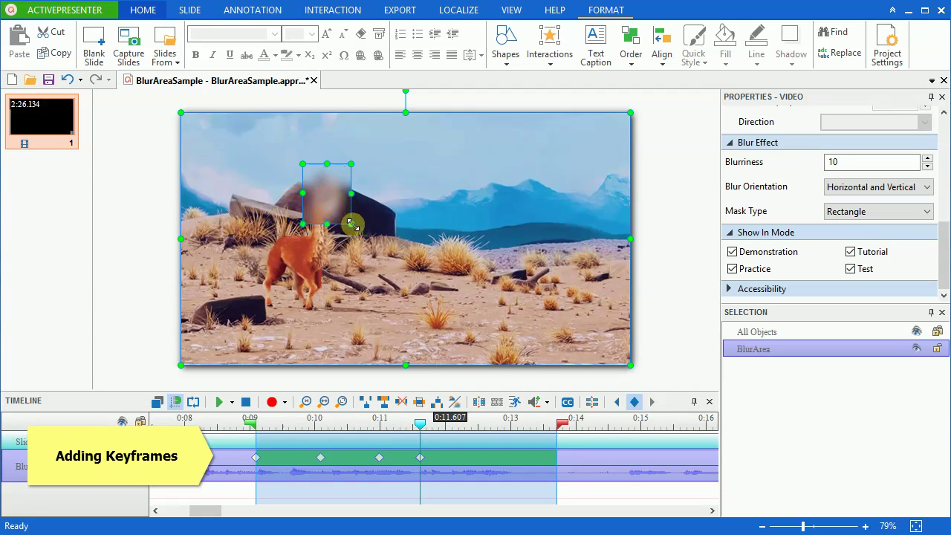
pyautogui.moveTo(420, 422)
pyautogui.mouseDown()
pyautogui.moveTo(384, 424)
pyautogui.moveTo(404, 424)
pyautogui.mouseUp()
pyautogui.moveTo(321, 195); pyautogui.dragTo(315, 195)
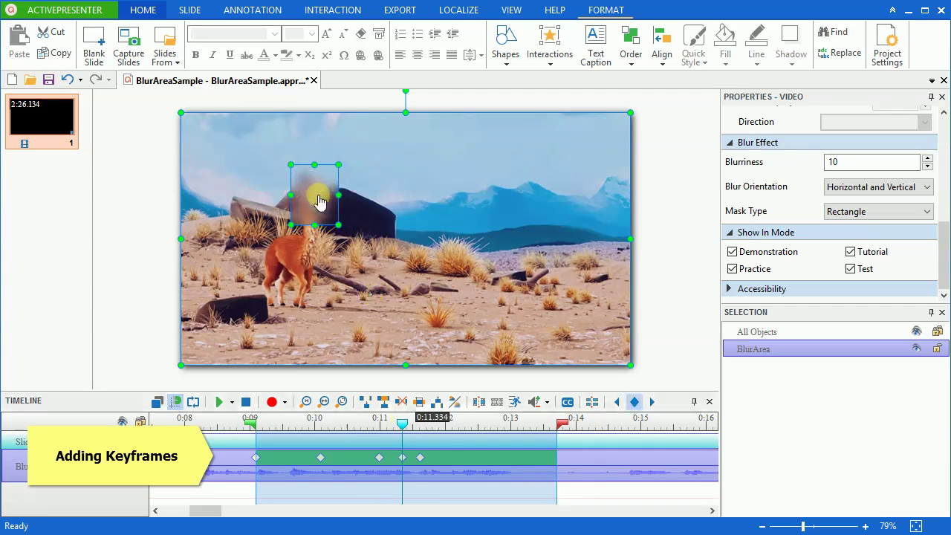
# Move the blur down with the lowering head at 0:12.006, 0:12.325 and 0:13.133.
pyautogui.moveTo(402, 430); pyautogui.dragTo(446, 426)
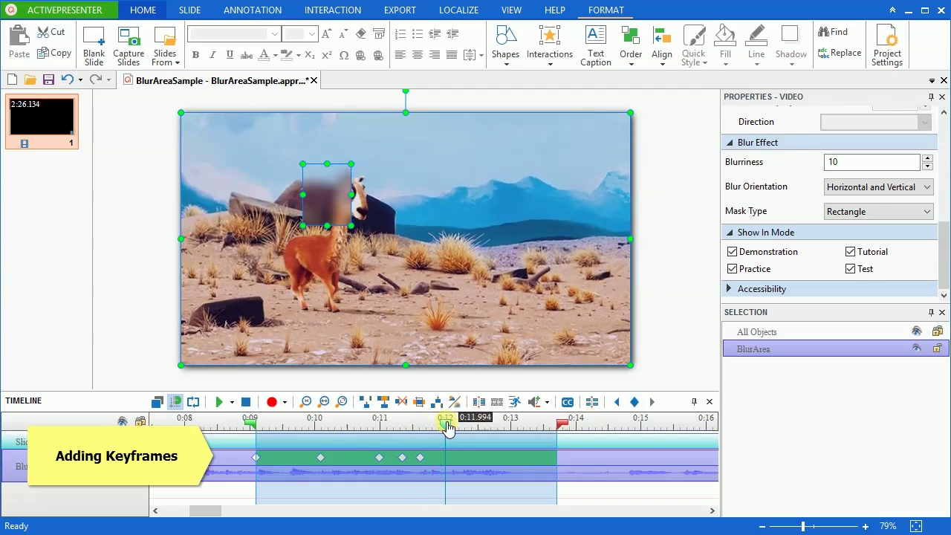
pyautogui.moveTo(364, 205); pyautogui.dragTo(394, 211)
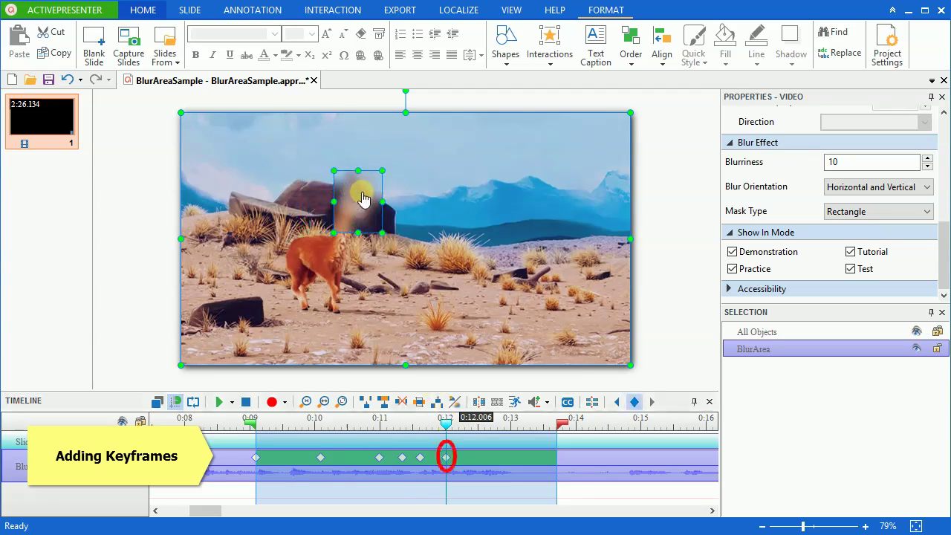
pyautogui.moveTo(446, 423); pyautogui.dragTo(480, 423)
pyautogui.moveTo(365, 196); pyautogui.dragTo(394, 292)
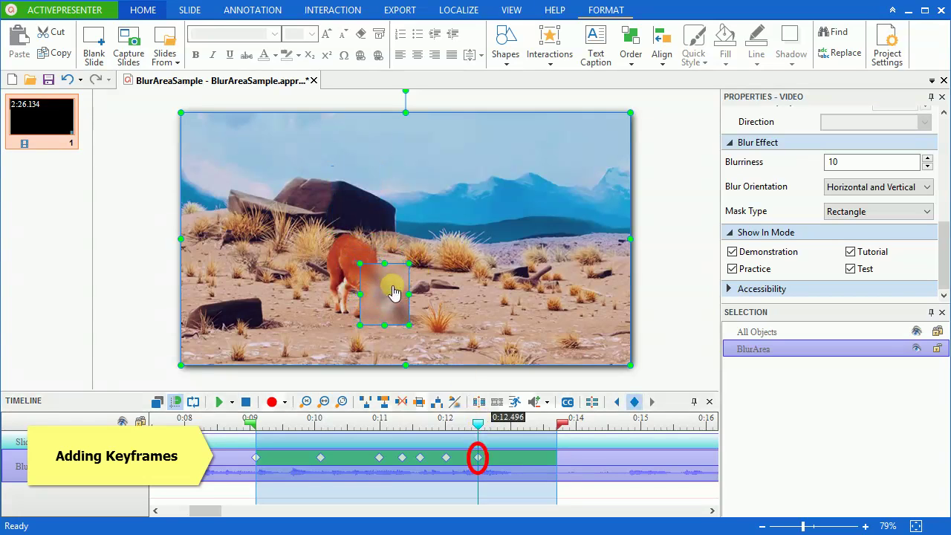
pyautogui.moveTo(479, 434); pyautogui.dragTo(520, 424)
pyautogui.moveTo(394, 304); pyautogui.dragTo(409, 304)
# Add a final keyframe at 0:13.700 covering the head, then review keyframes back to 0:10.981.
pyautogui.click(556, 426)
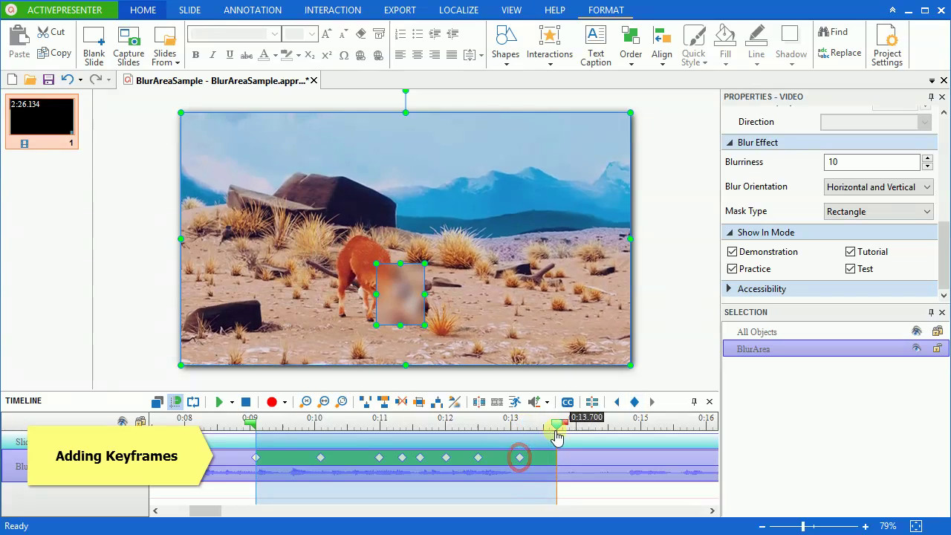
pyautogui.moveTo(411, 291); pyautogui.dragTo(420, 293)
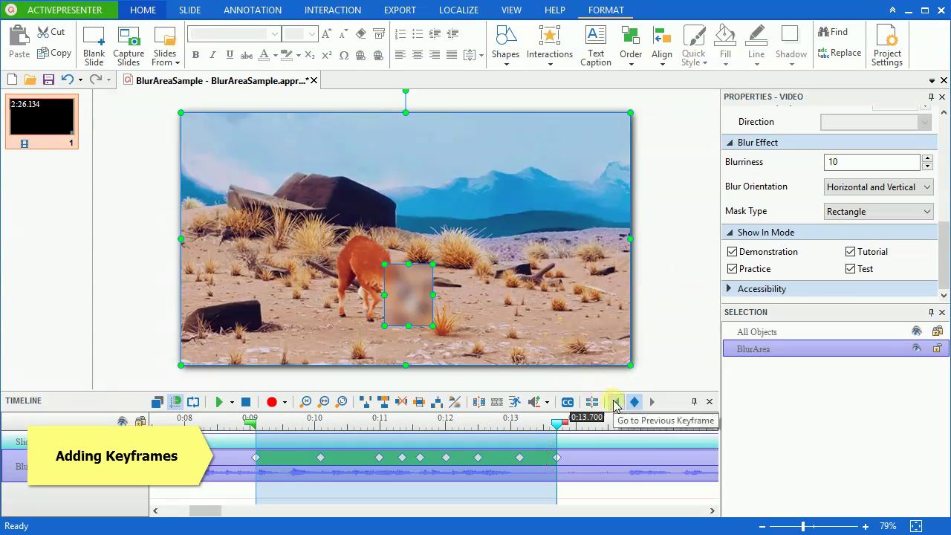
pyautogui.click(615, 402)
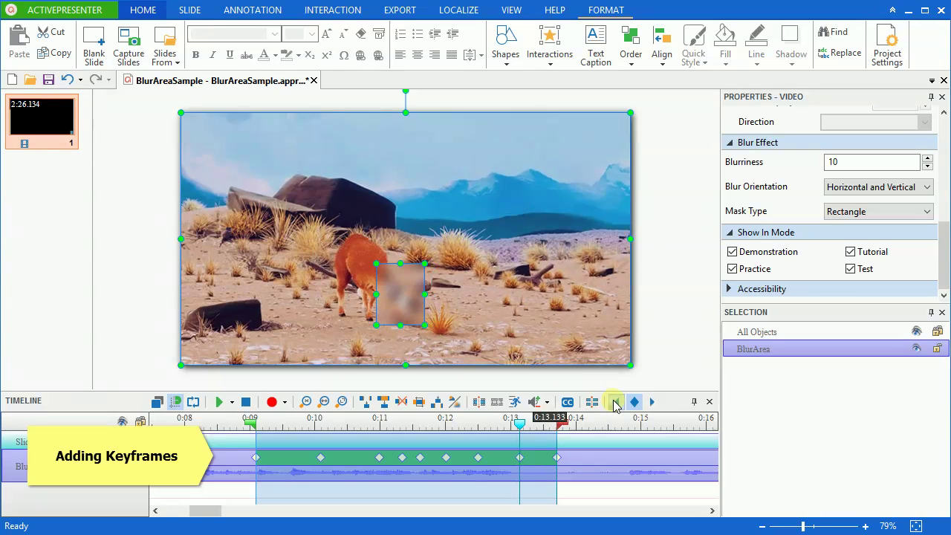
pyautogui.click(616, 403)
pyautogui.click(616, 403)
pyautogui.click(617, 403)
pyautogui.click(617, 403)
pyautogui.click(617, 403)
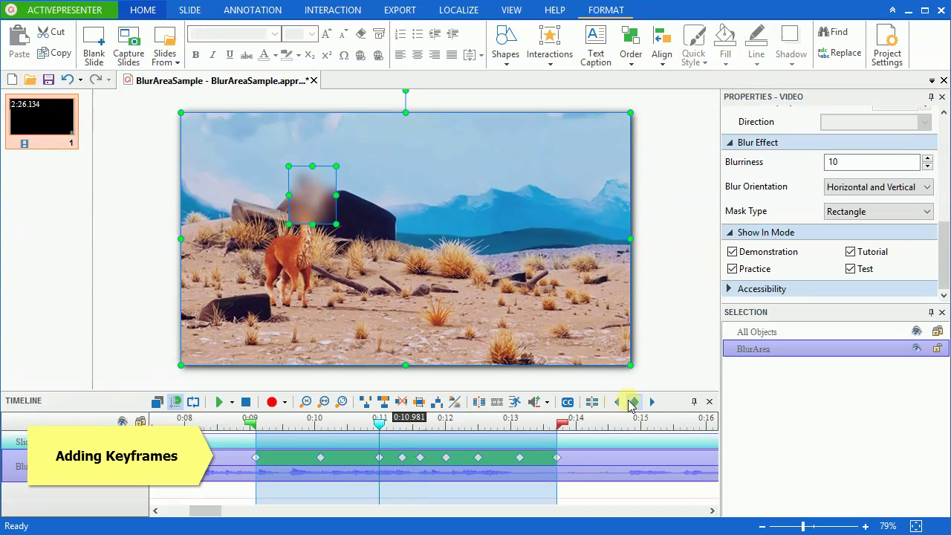
pyautogui.click(241, 419)
pyautogui.click(219, 402)
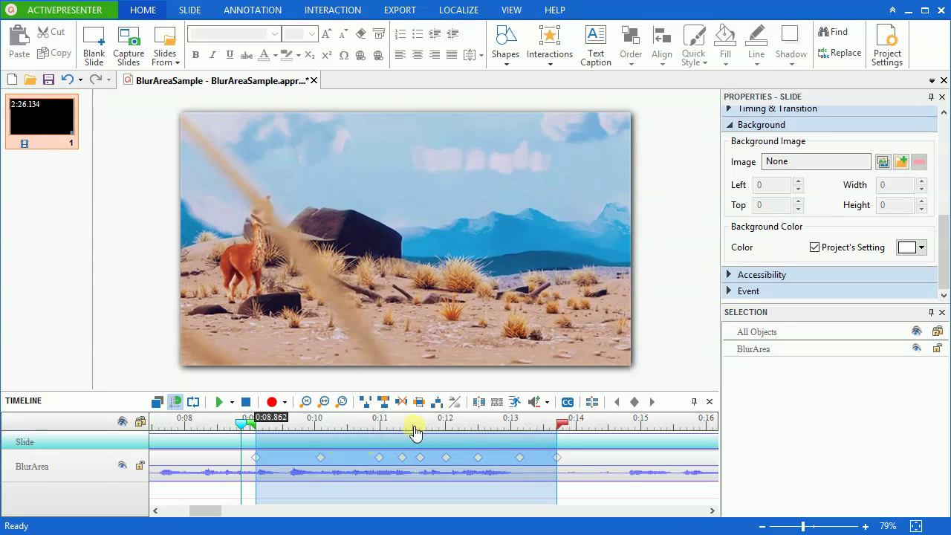
# Select the BlurArea clip and move the playhead to its 0:12.006 keyframe.
pyautogui.click(465, 471)
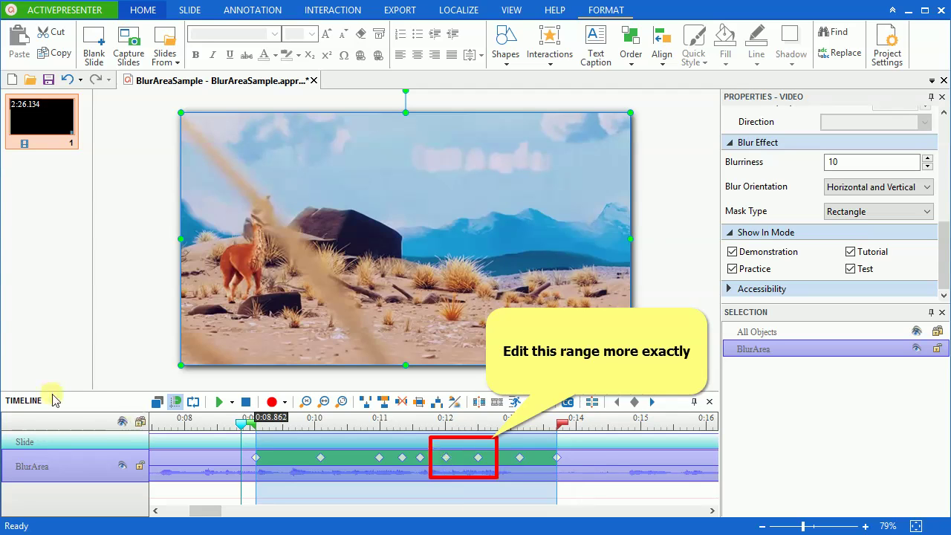
pyautogui.click(452, 425)
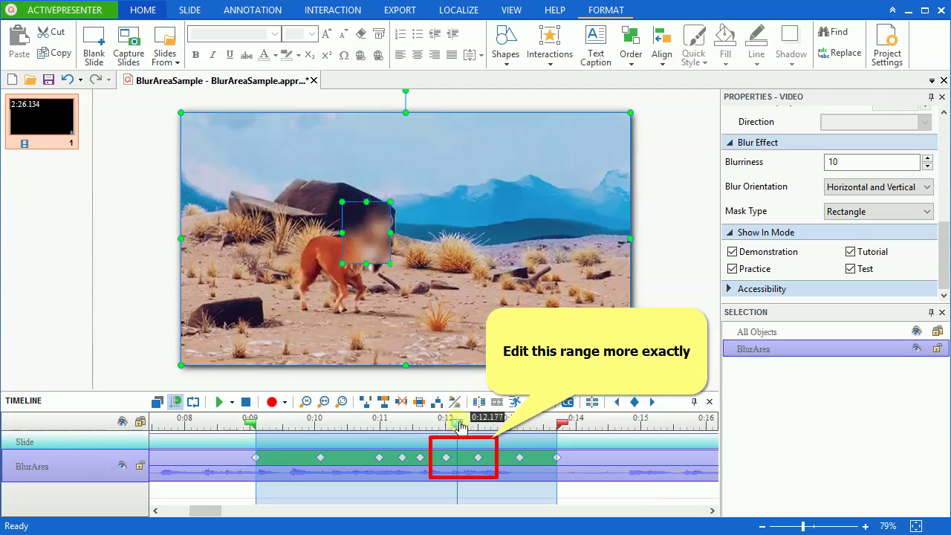
pyautogui.moveTo(456, 427); pyautogui.dragTo(447, 426)
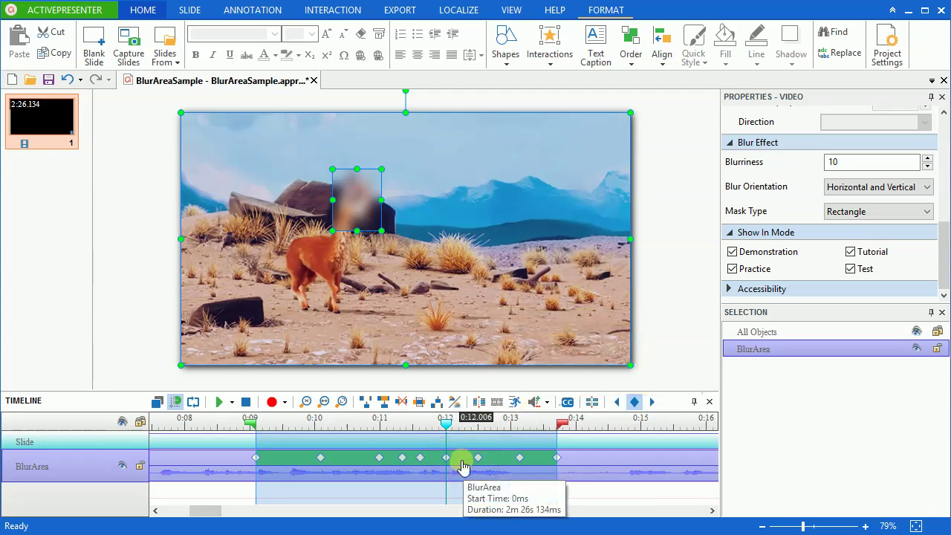
# Move the blur up over the llama's head at 0:12.080, adding a keyframe.
pyautogui.scroll(5, 462, 464)
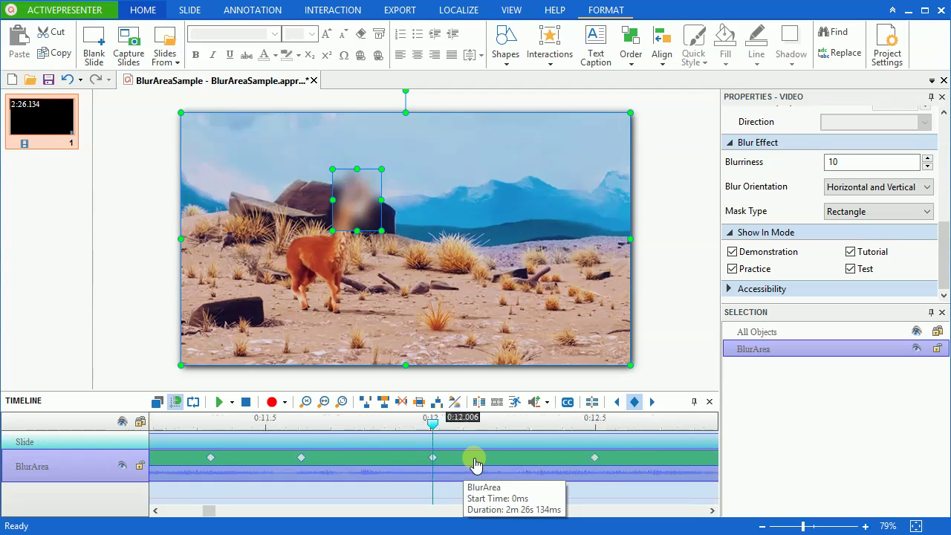
pyautogui.scroll(1, 550, 470)
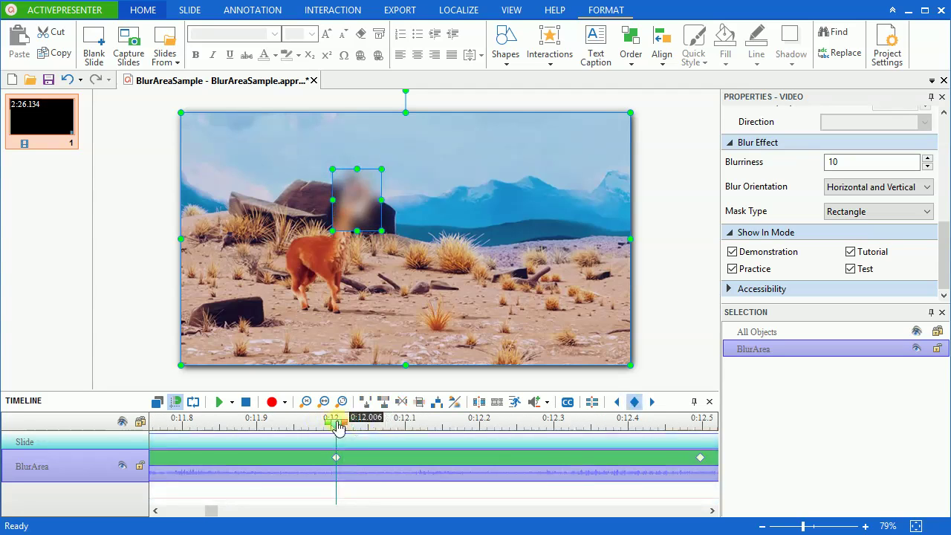
pyautogui.moveTo(336, 429); pyautogui.dragTo(392, 425)
pyautogui.moveTo(378, 227); pyautogui.dragTo(379, 211)
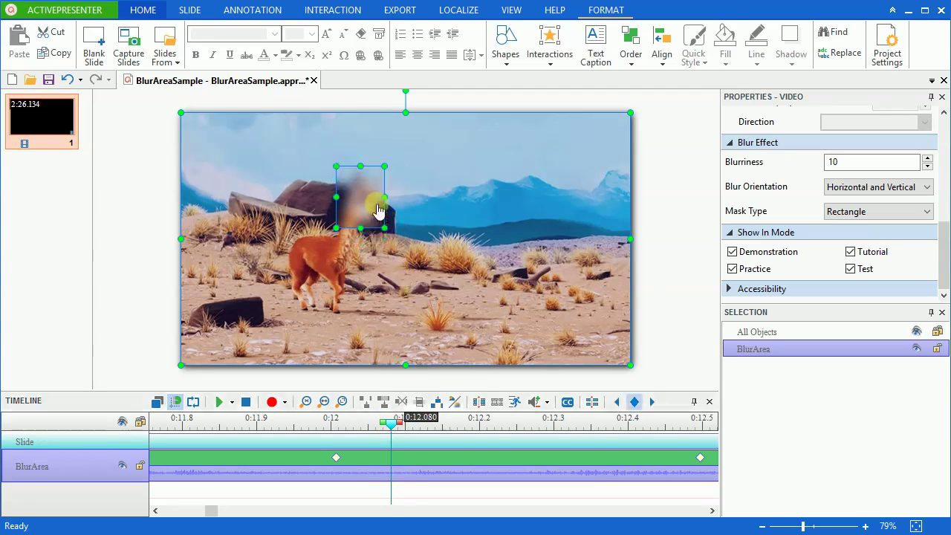
# Add keyframes at 0:12.173 and 0:12.298 that keep the blur on the llama's head.
pyautogui.moveTo(390, 454); pyautogui.dragTo(464, 445)
pyautogui.moveTo(365, 217); pyautogui.dragTo(375, 245)
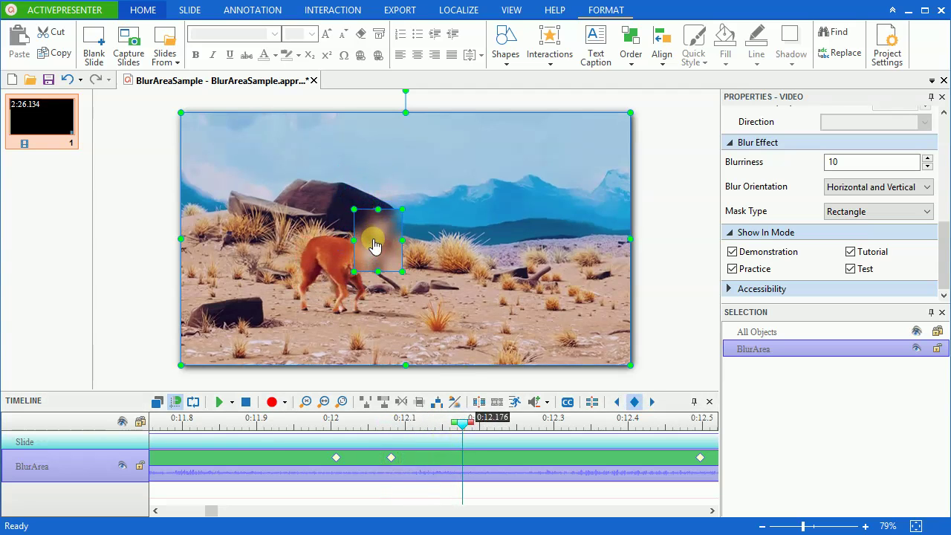
pyautogui.moveTo(462, 422); pyautogui.dragTo(553, 422)
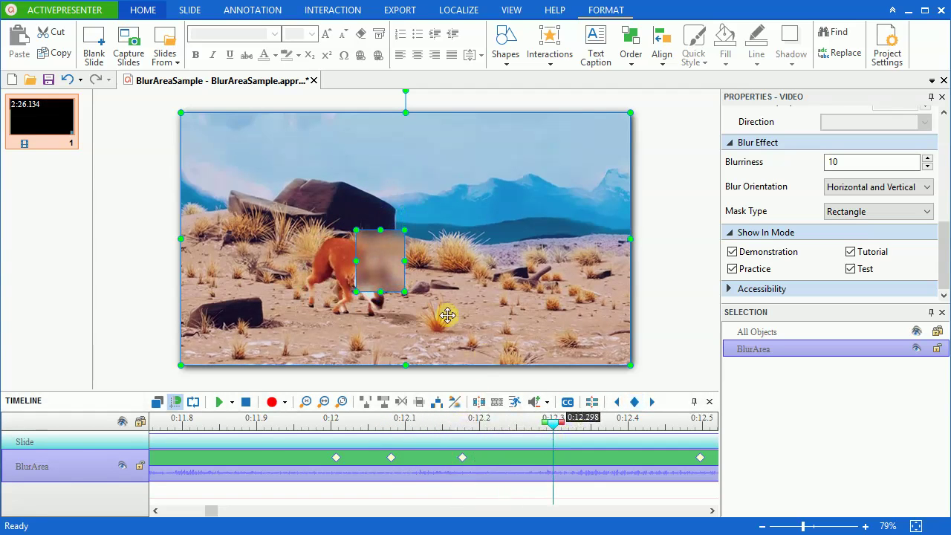
pyautogui.moveTo(377, 266); pyautogui.dragTo(398, 321)
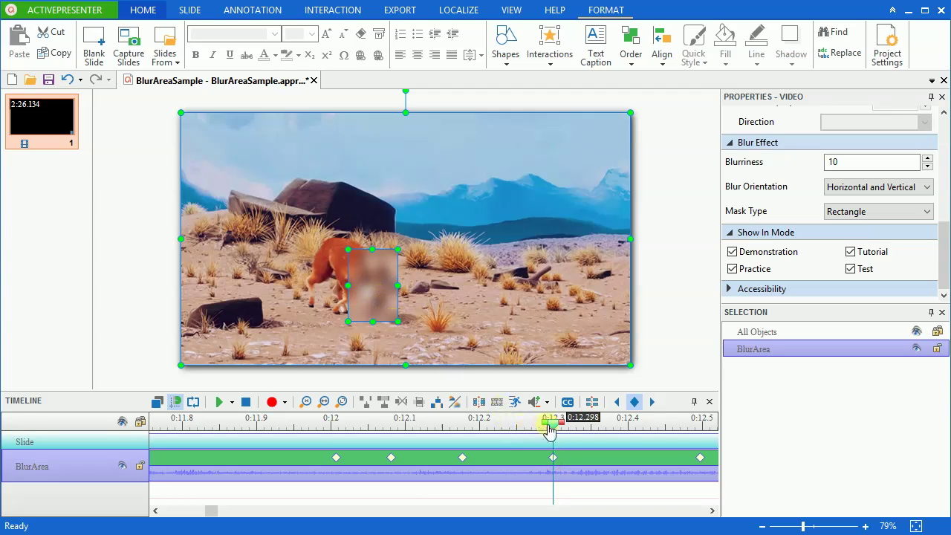
pyautogui.moveTo(553, 425); pyautogui.dragTo(402, 431)
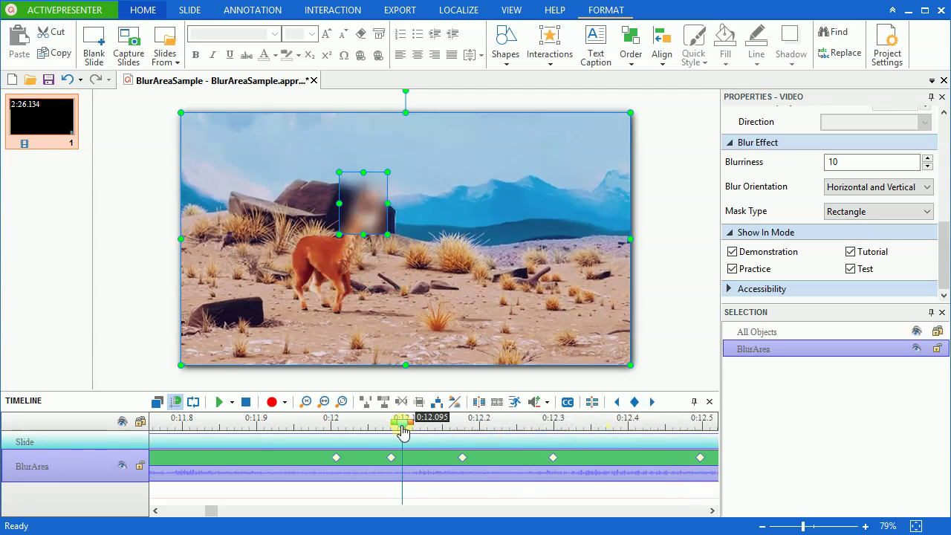
pyautogui.scroll(-5, 457, 453)
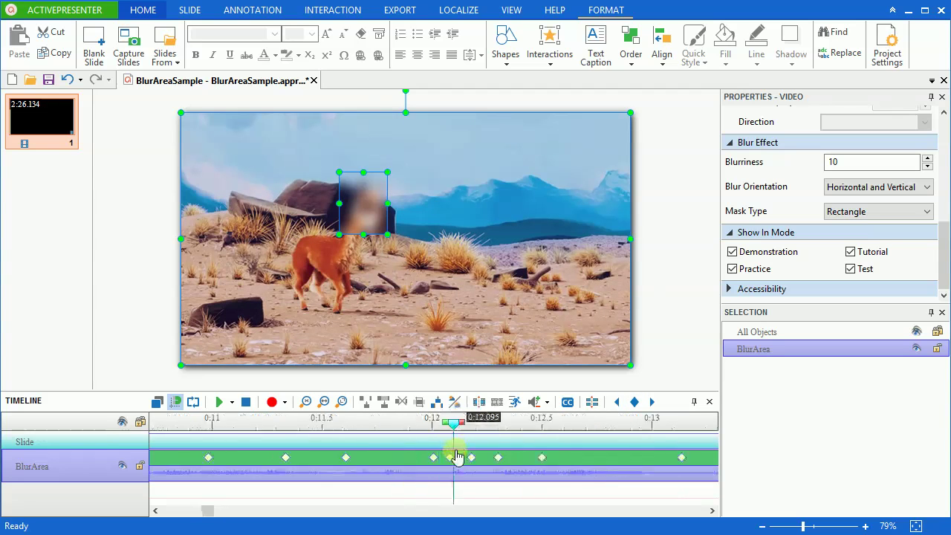
pyautogui.scroll(-4, 457, 457)
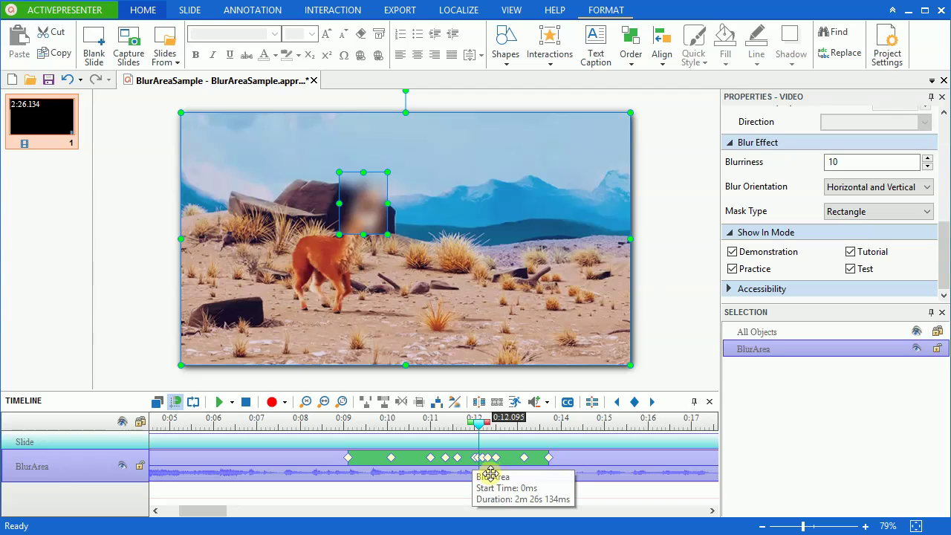
pyautogui.scroll(1, 488, 457)
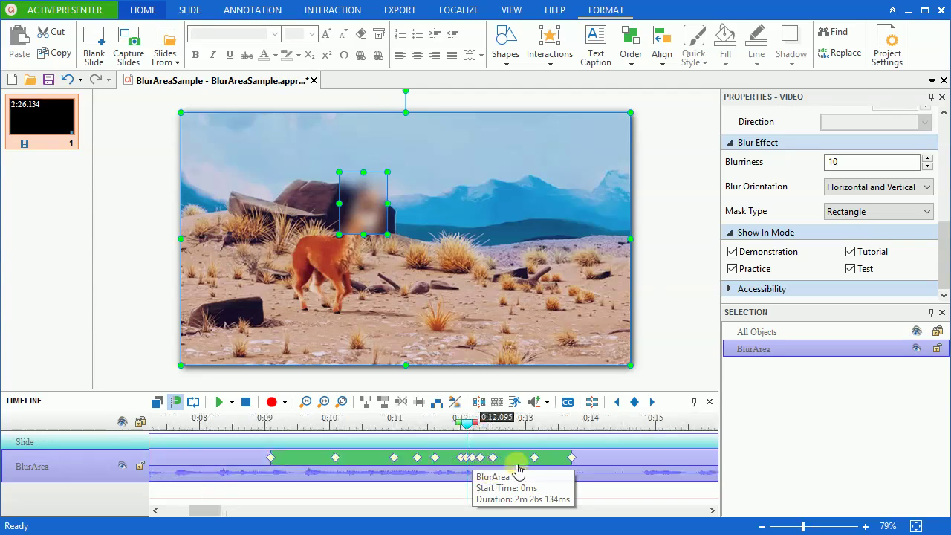
pyautogui.click(254, 422)
pyautogui.click(218, 403)
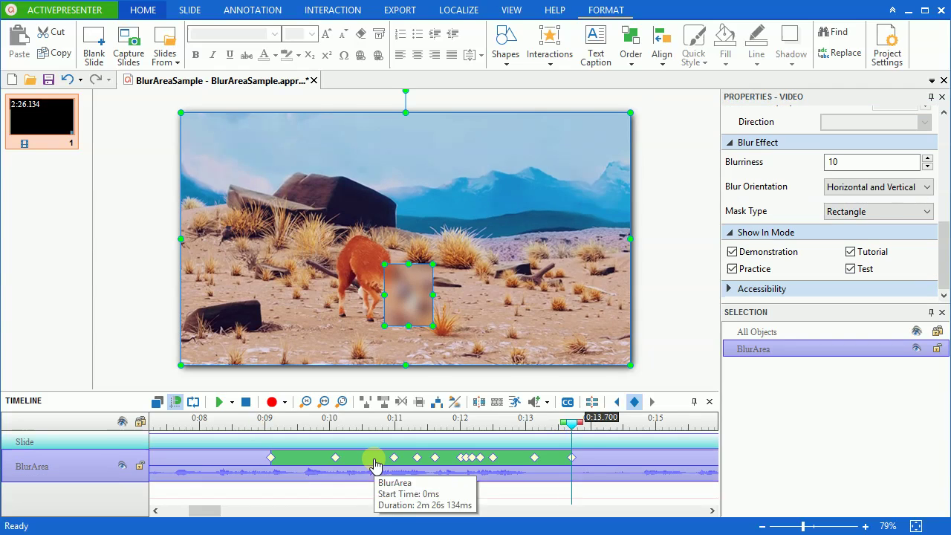
# Step through the 0:12.496 and 0:12.176 keyframes, then toggle the keyframe at 0:13.133.
pyautogui.click(615, 402)
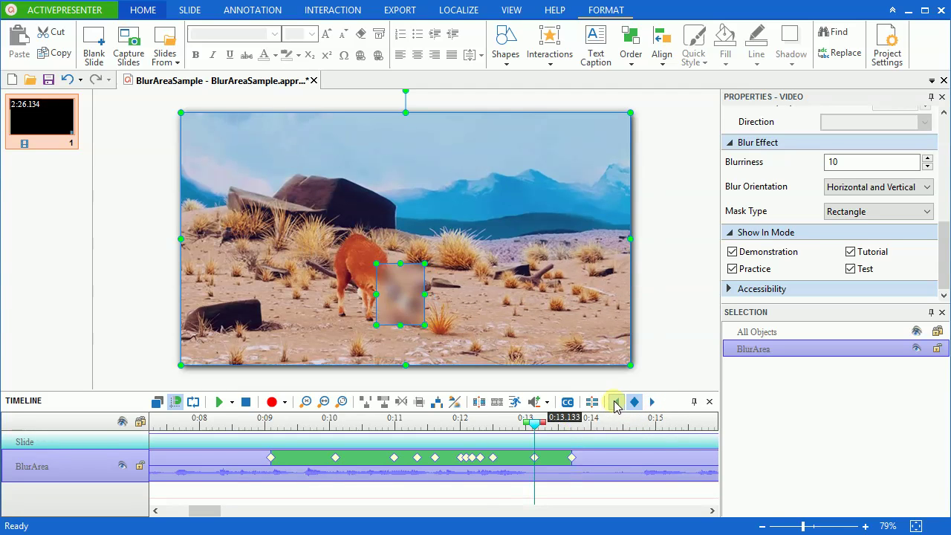
pyautogui.click(615, 406)
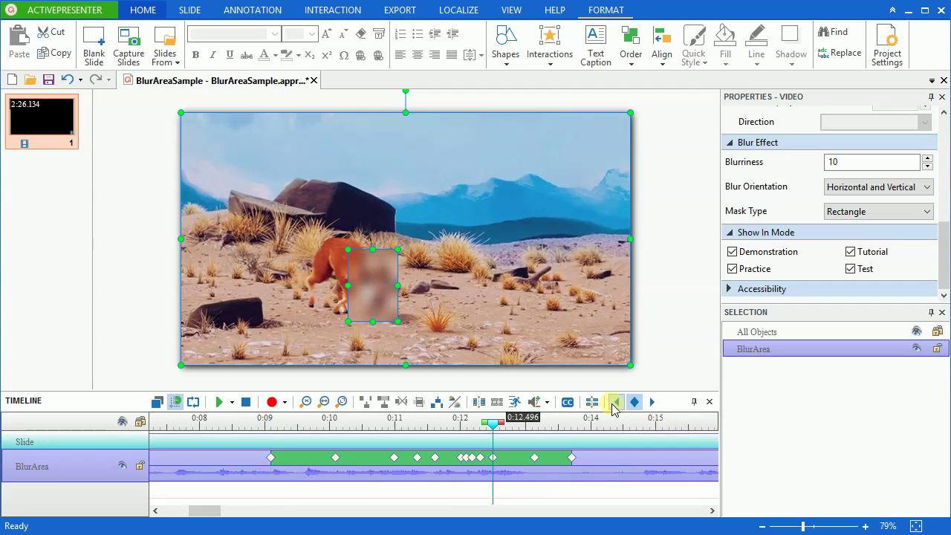
pyautogui.click(615, 404)
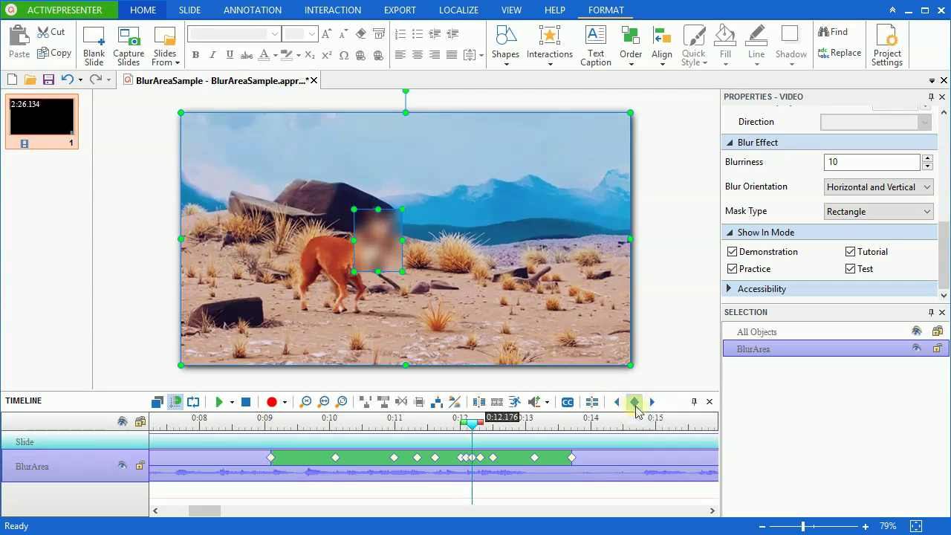
pyautogui.click(651, 403)
pyautogui.click(651, 403)
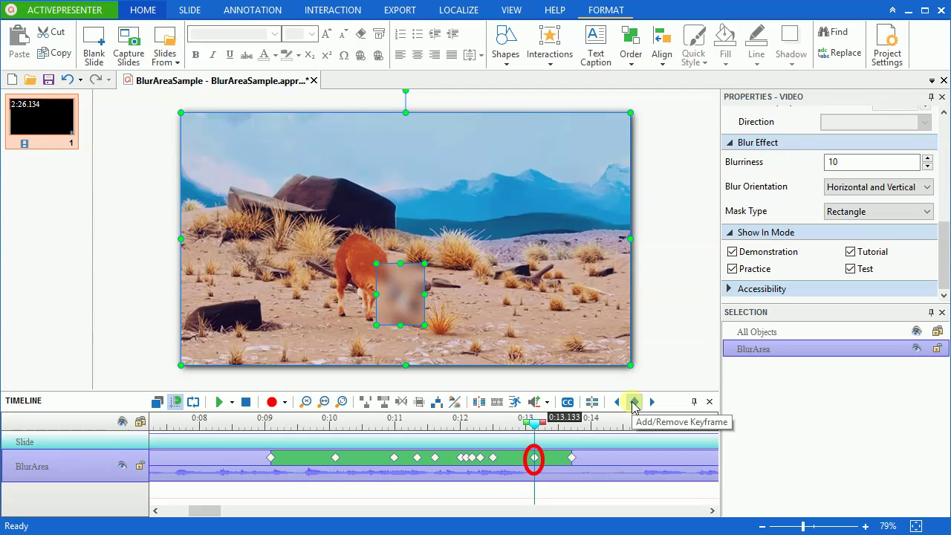
pyautogui.click(633, 403)
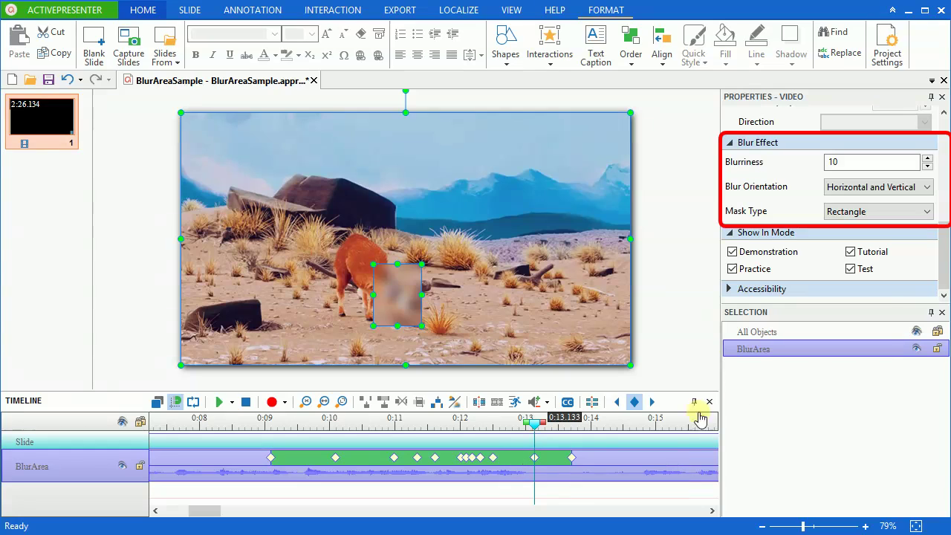
# Raise blurriness to 15 and, after trying Horizontal and Vertical, keep blur in both directions.
pyautogui.click(928, 159)
pyautogui.click(928, 160)
pyautogui.click(928, 159)
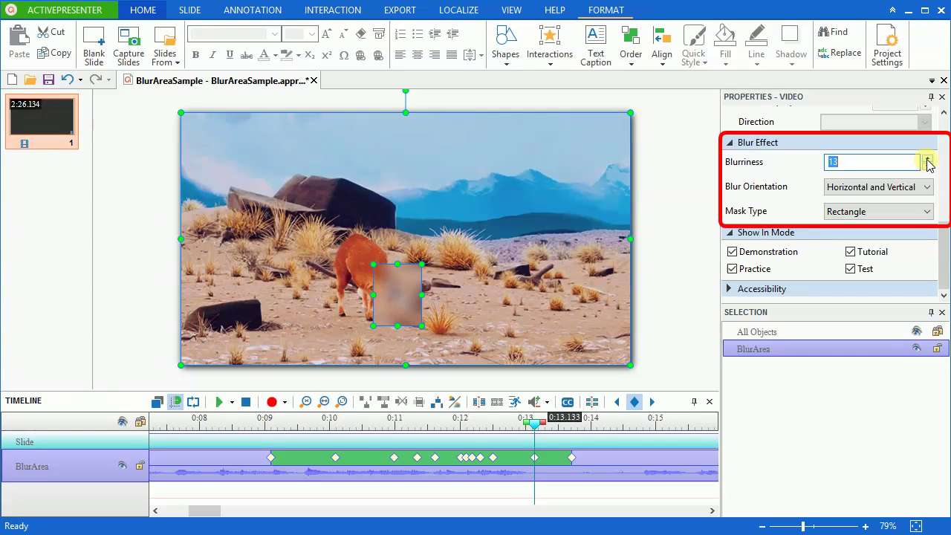
pyautogui.click(927, 161)
pyautogui.click(928, 161)
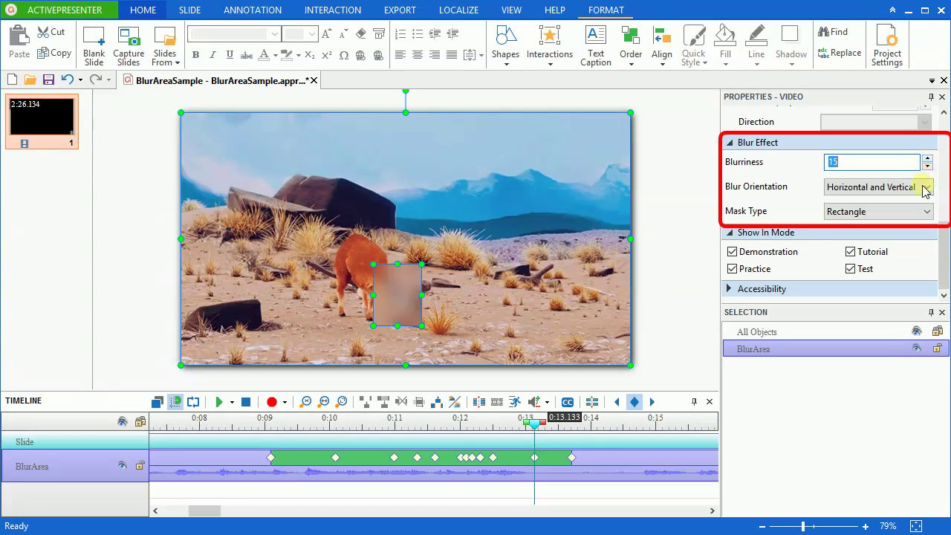
pyautogui.click(925, 190)
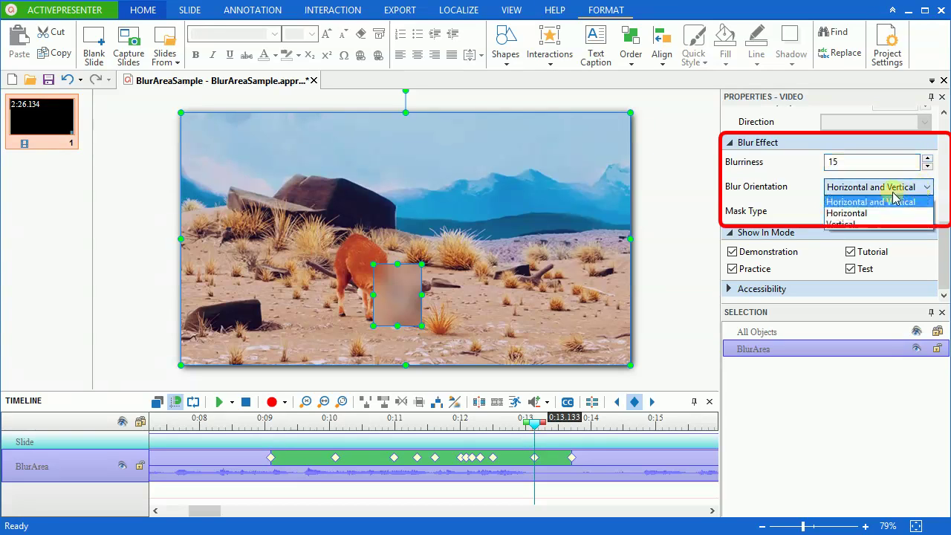
pyautogui.click(847, 213)
pyautogui.click(858, 187)
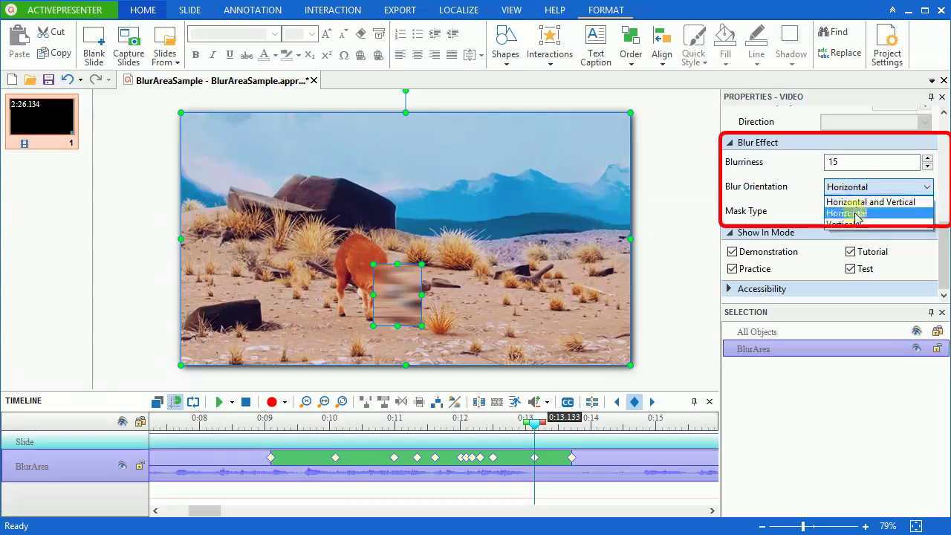
pyautogui.click(847, 223)
pyautogui.click(862, 187)
pyautogui.click(856, 204)
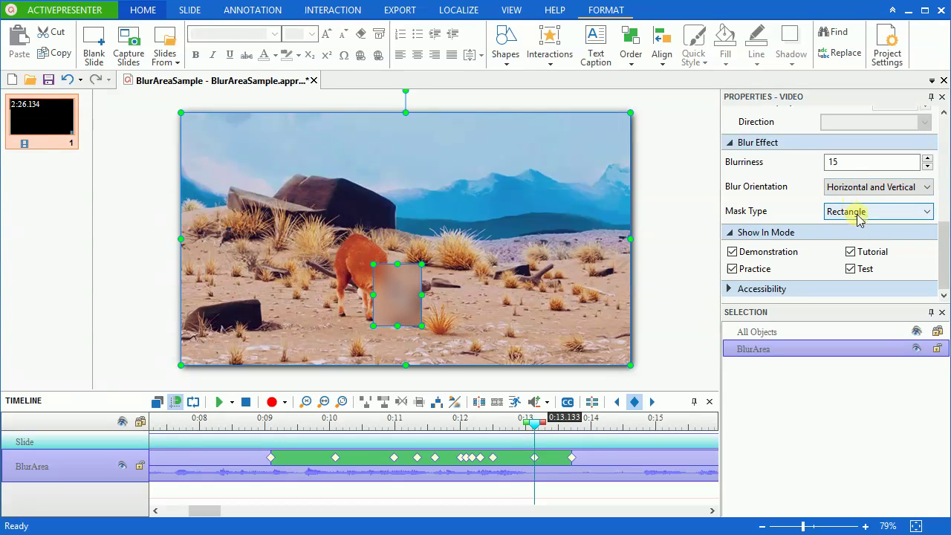
# Set the mask type to Ellipse and preview the blur from about 0:09.
pyautogui.click(858, 216)
pyautogui.click(845, 236)
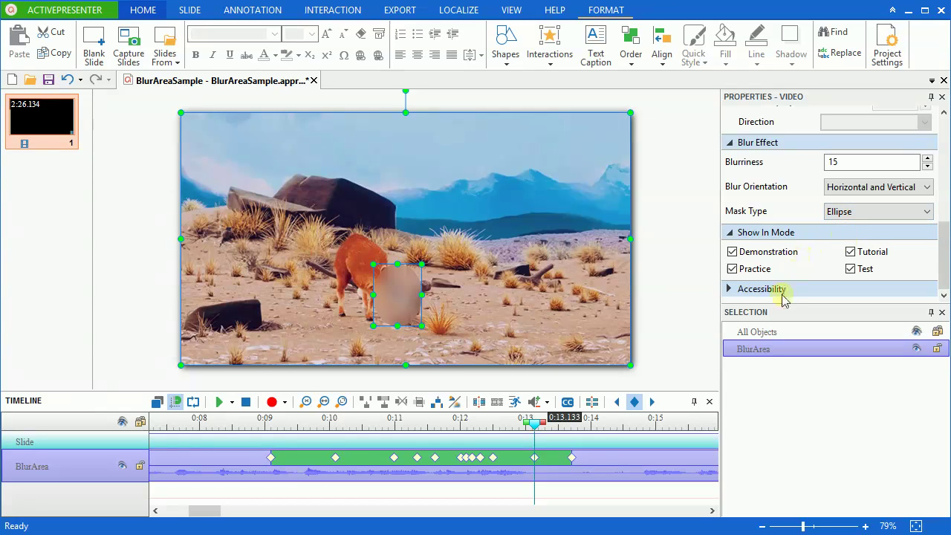
pyautogui.click(262, 429)
pyautogui.click(219, 402)
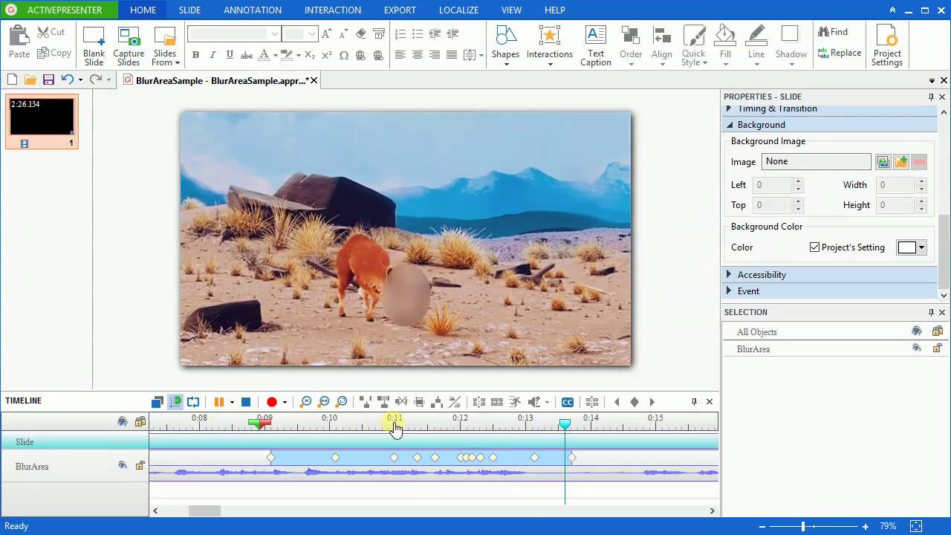
# Stop the preview at 0:11.448 and select the llama video track.
pyautogui.click(426, 428)
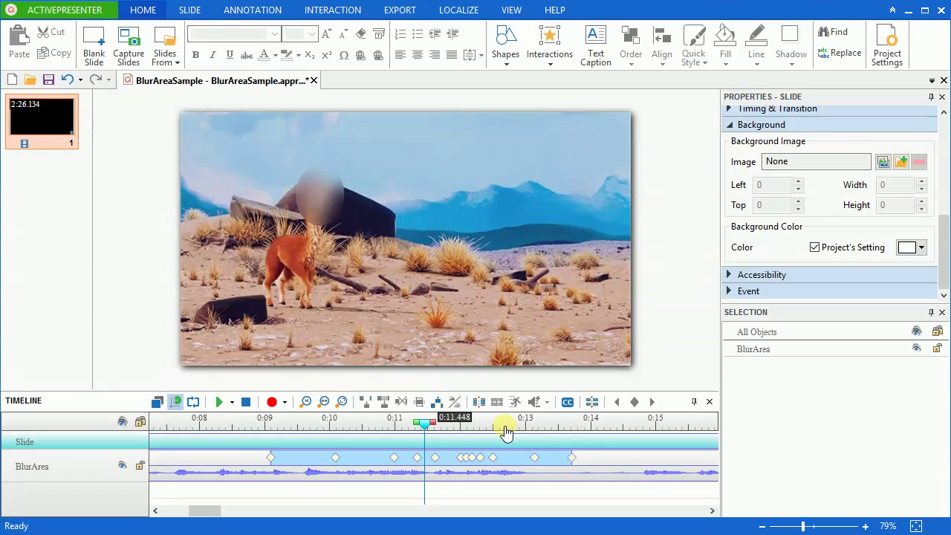
pyautogui.click(608, 472)
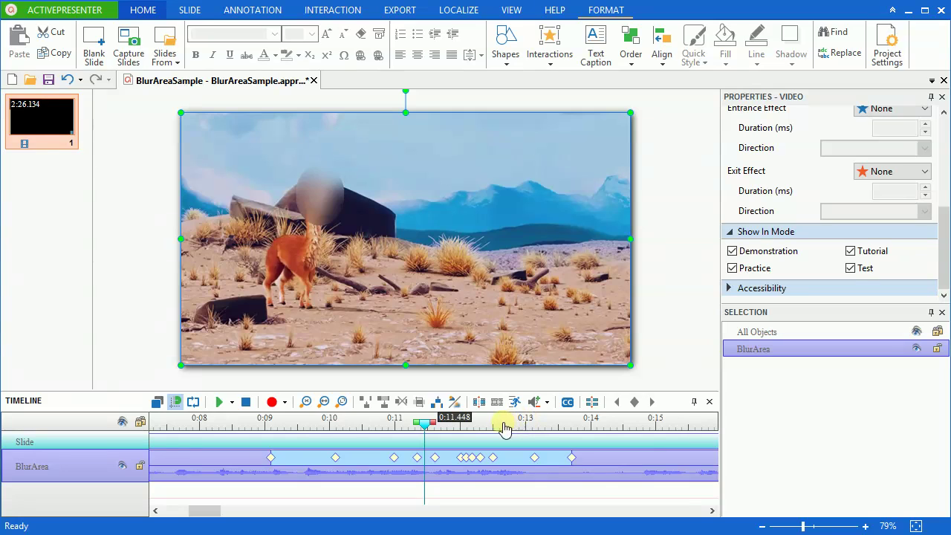
# Insert a second 2000 ms blur area and move it to start around 0:14.3, after the first.
pyautogui.click(455, 402)
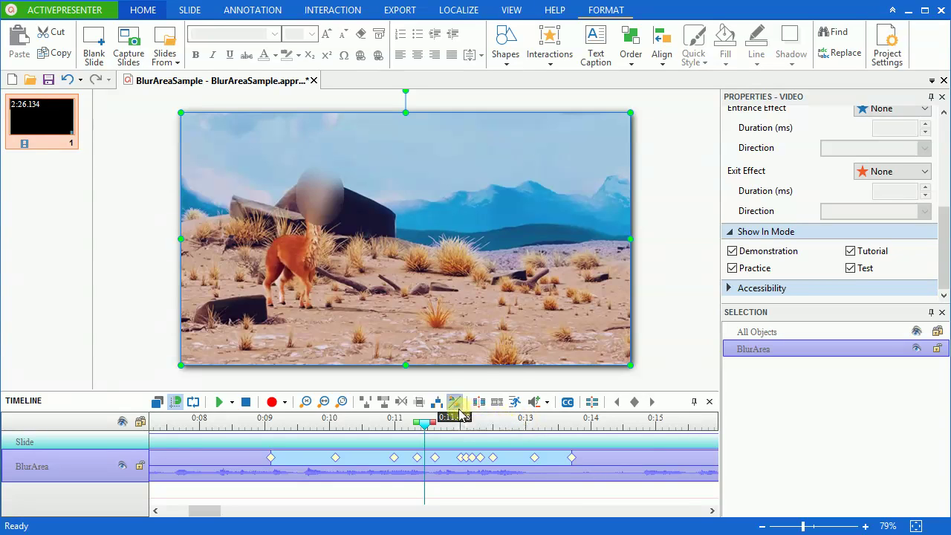
pyautogui.click(518, 374)
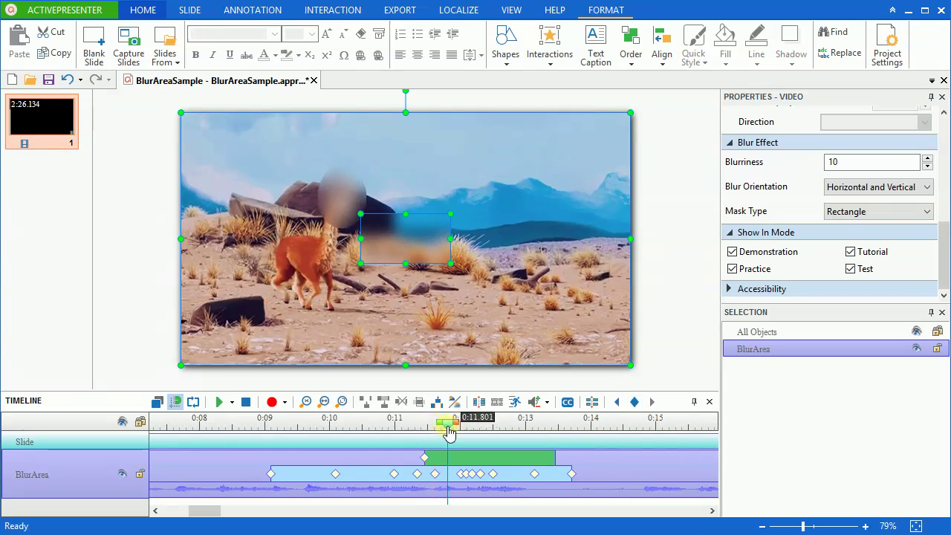
pyautogui.moveTo(418, 435); pyautogui.dragTo(525, 433)
pyautogui.click(494, 433)
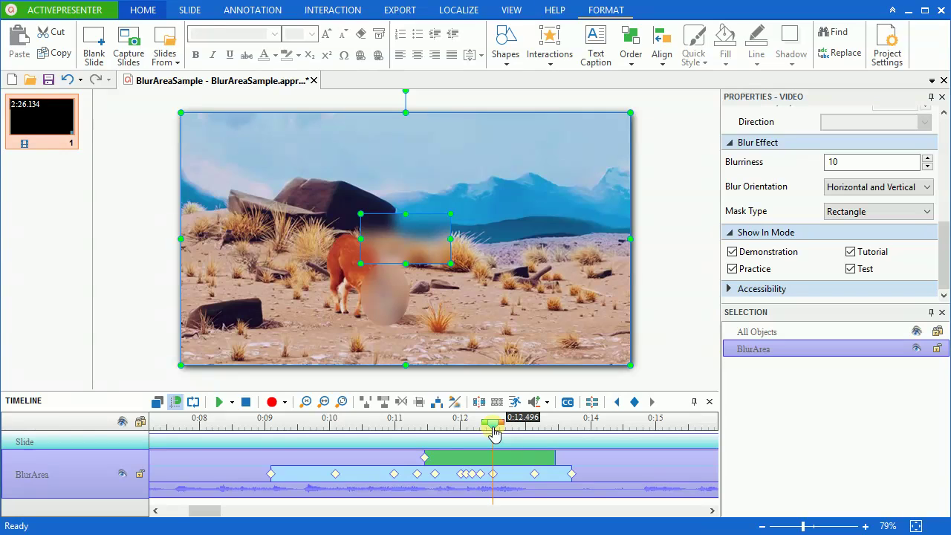
pyautogui.moveTo(528, 459); pyautogui.dragTo(711, 463)
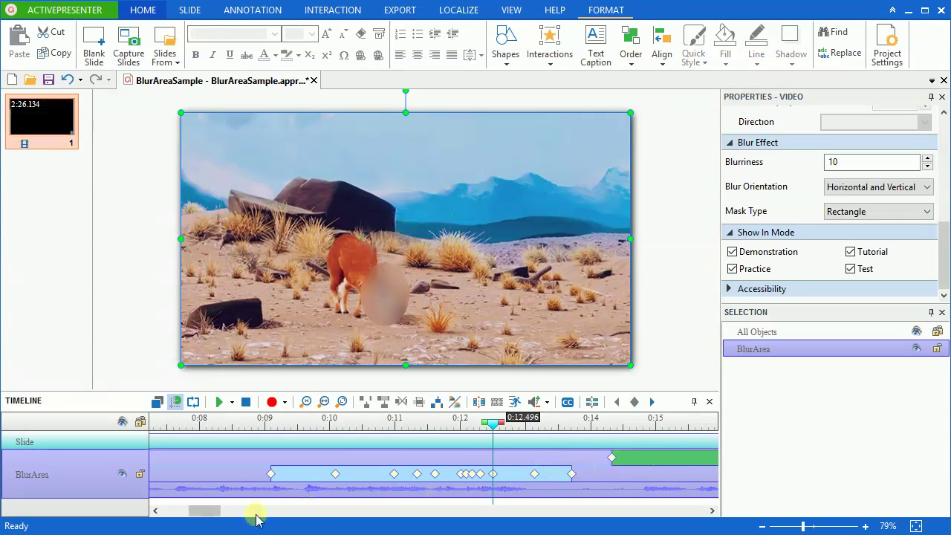
# Delete the keyframe at the second blur's start near 0:14.056, then preview frames around 0:14.2.
pyautogui.click(709, 511)
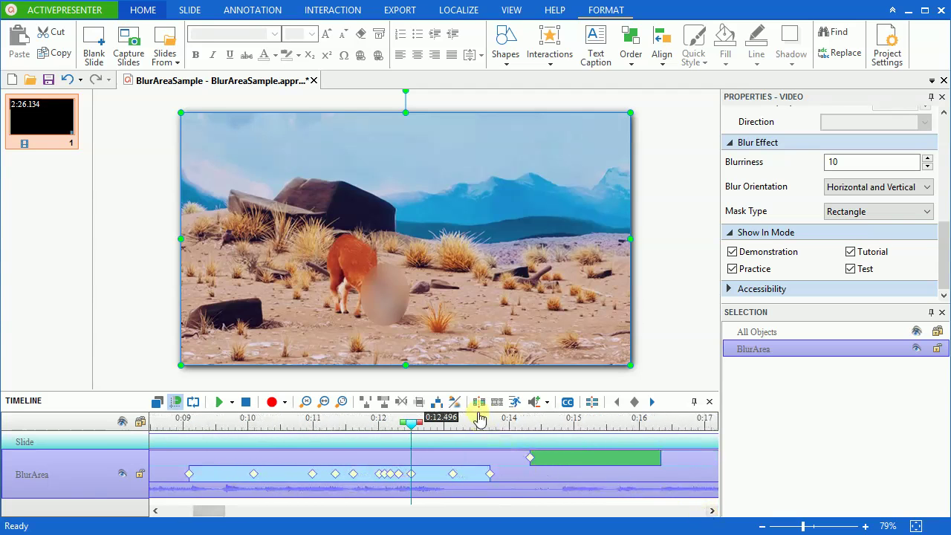
pyautogui.moveTo(500, 435)
pyautogui.mouseDown()
pyautogui.moveTo(660, 440)
pyautogui.moveTo(513, 438)
pyautogui.mouseUp()
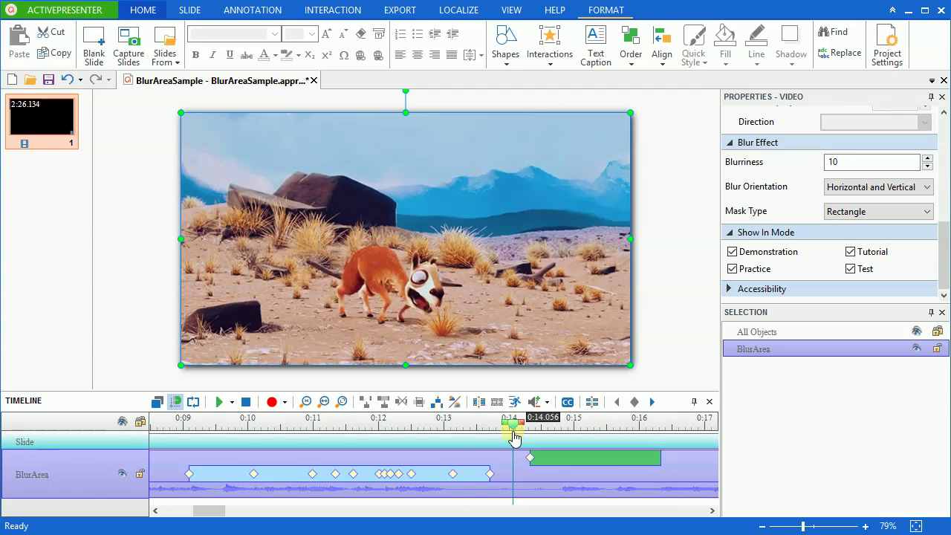
pyautogui.moveTo(514, 438); pyautogui.dragTo(515, 440)
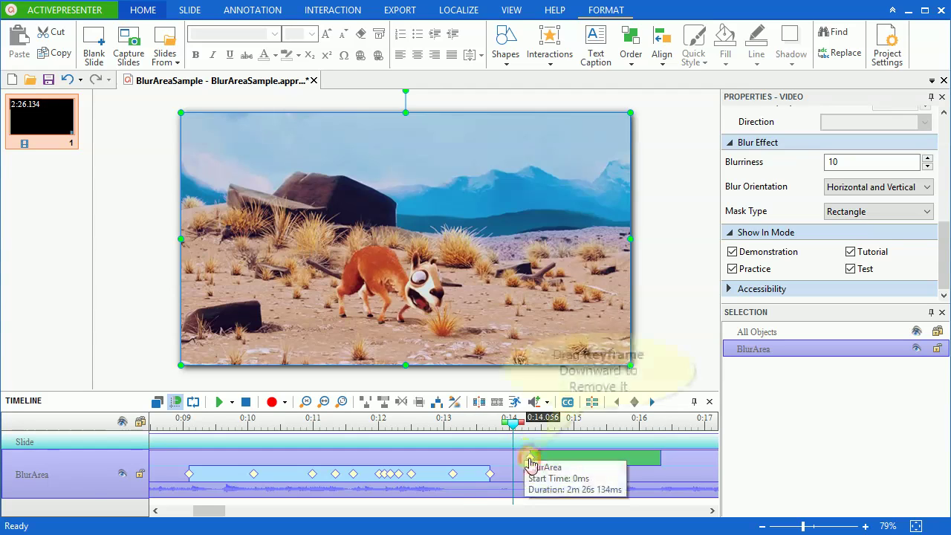
pyautogui.moveTo(530, 462); pyautogui.dragTo(532, 510)
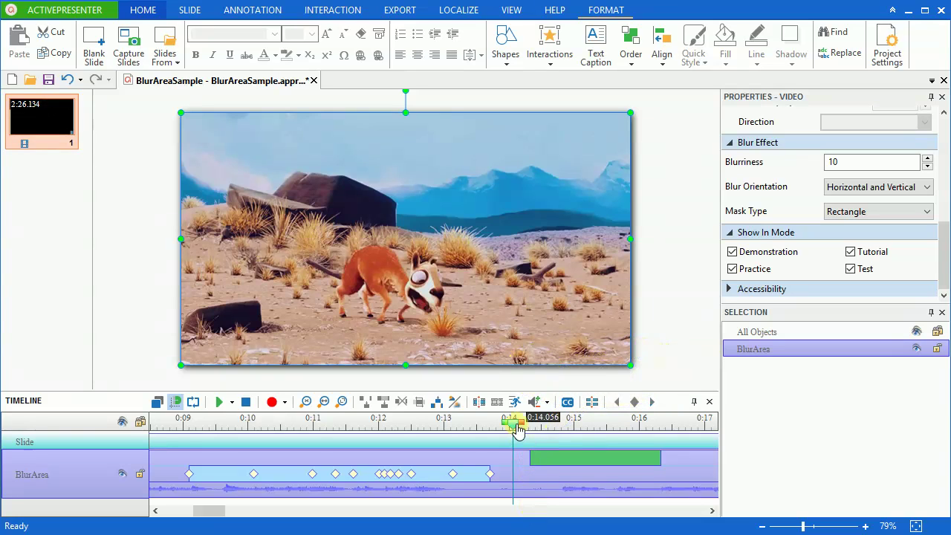
pyautogui.moveTo(518, 431); pyautogui.dragTo(530, 433)
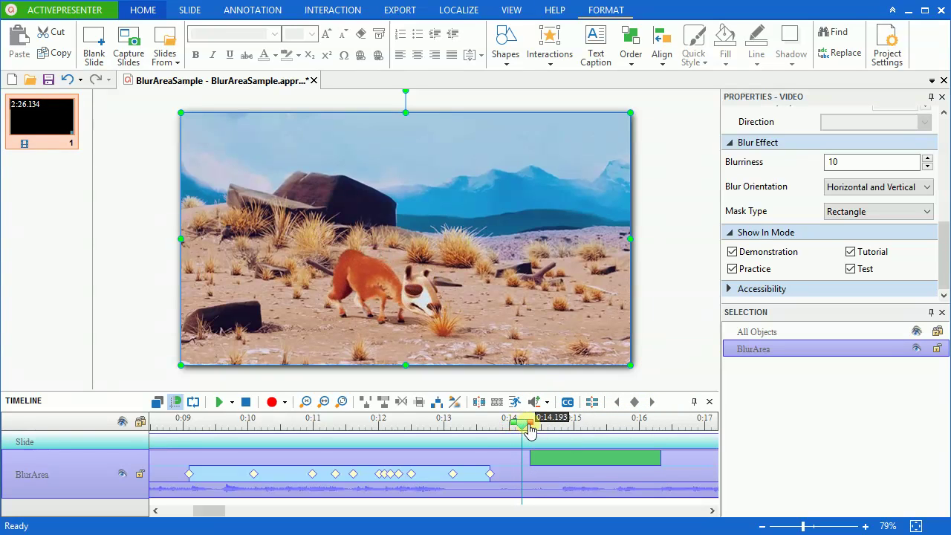
pyautogui.moveTo(530, 431); pyautogui.dragTo(507, 431)
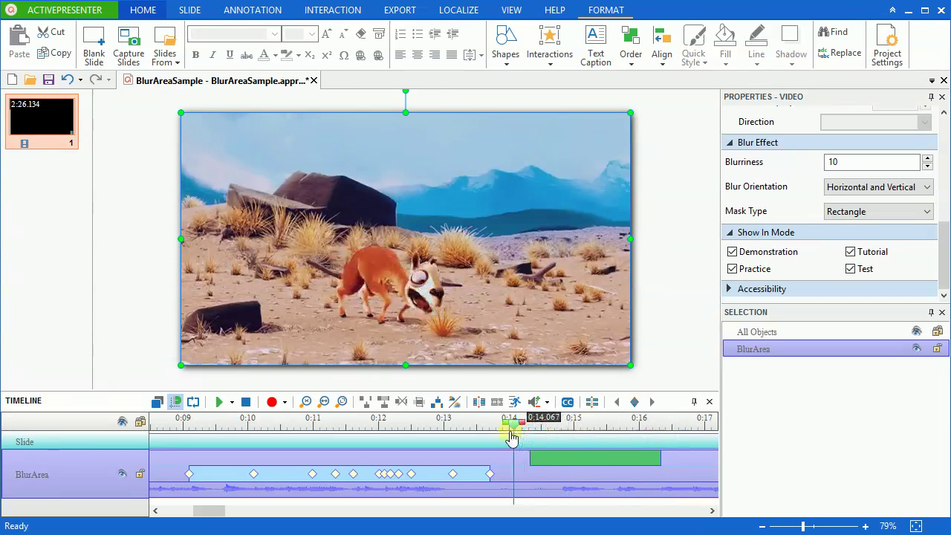